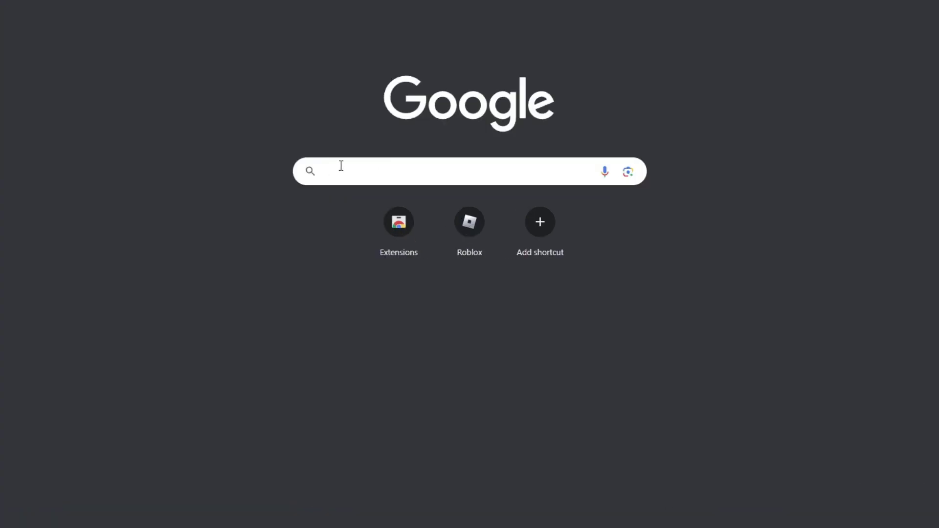
Search Chrome for 'google drive' and open Google Drive's My Drive in a new tab.
text(google drive)
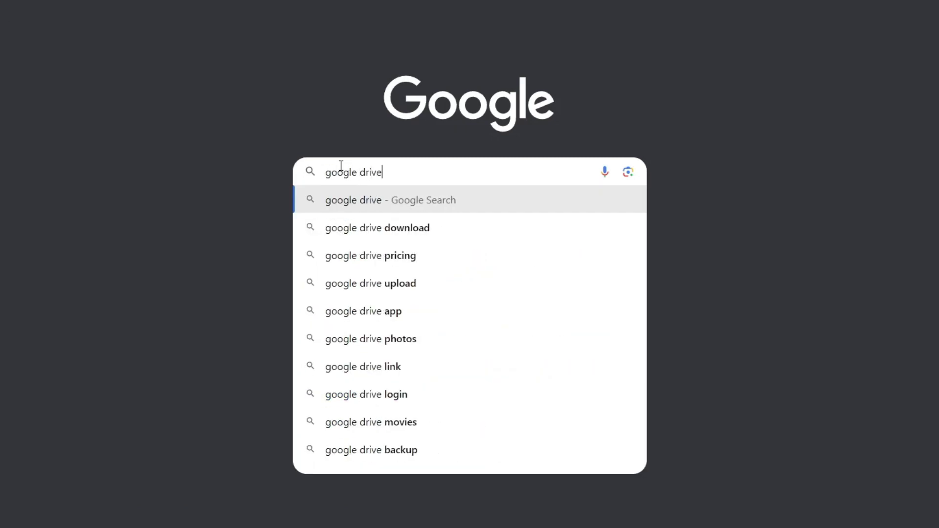
key(Return)
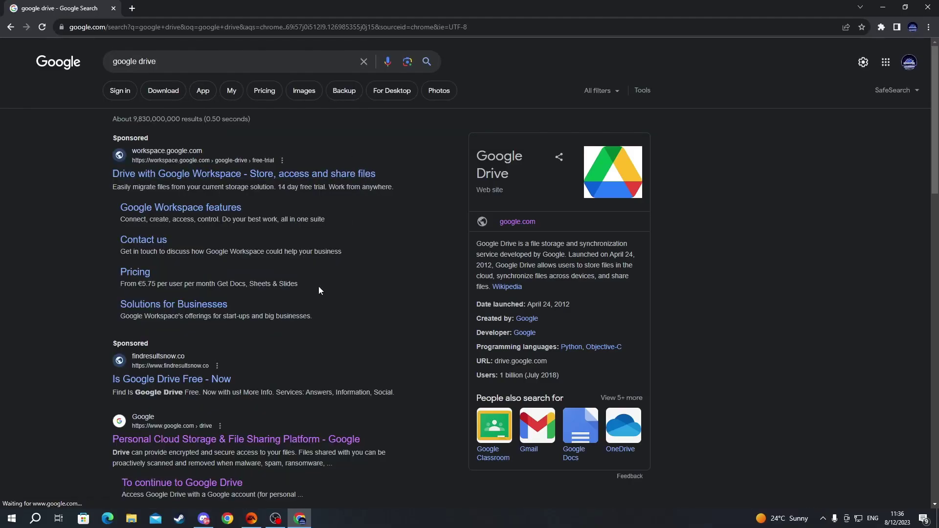
scroll(255, 350, down, 3)
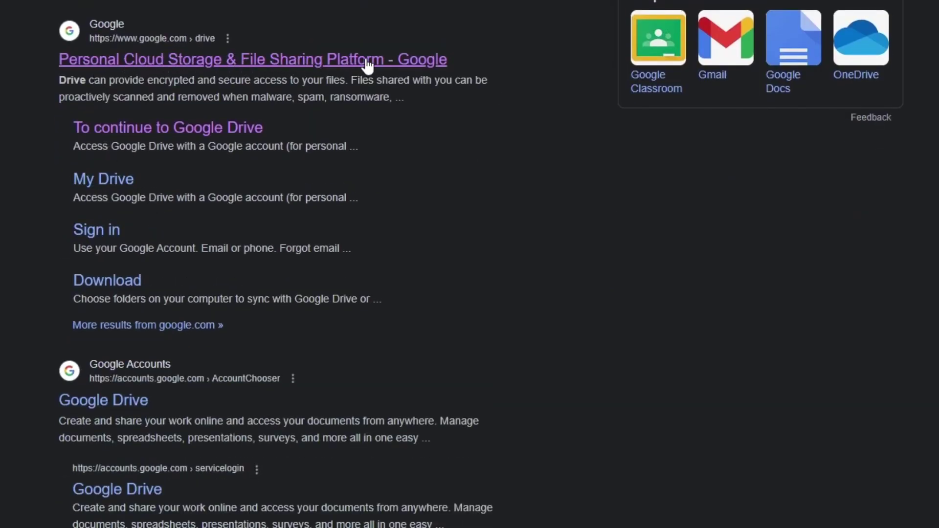
click(368, 66)
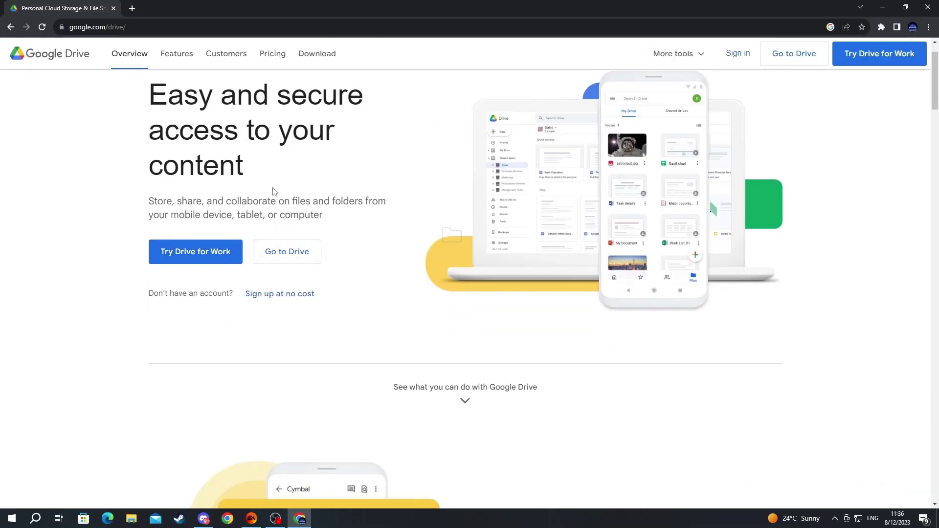
scroll(274, 196, up, 1)
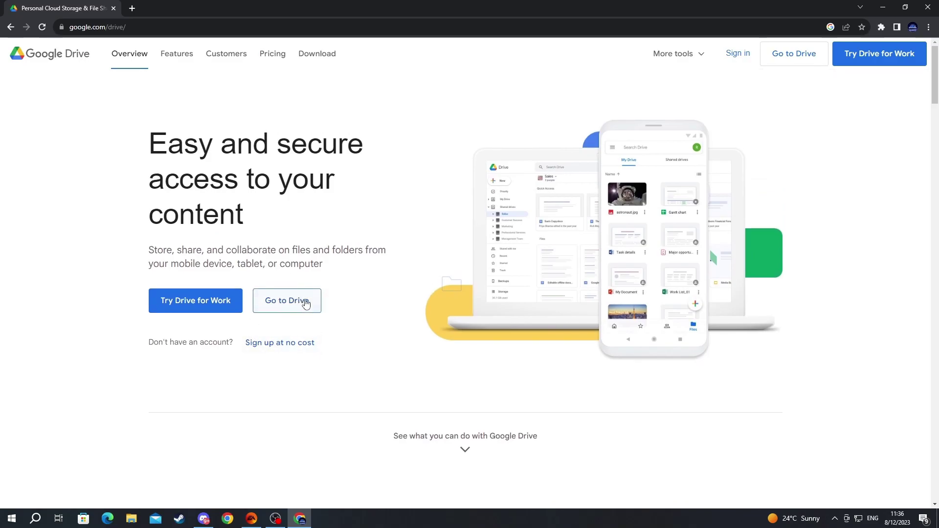
click(294, 304)
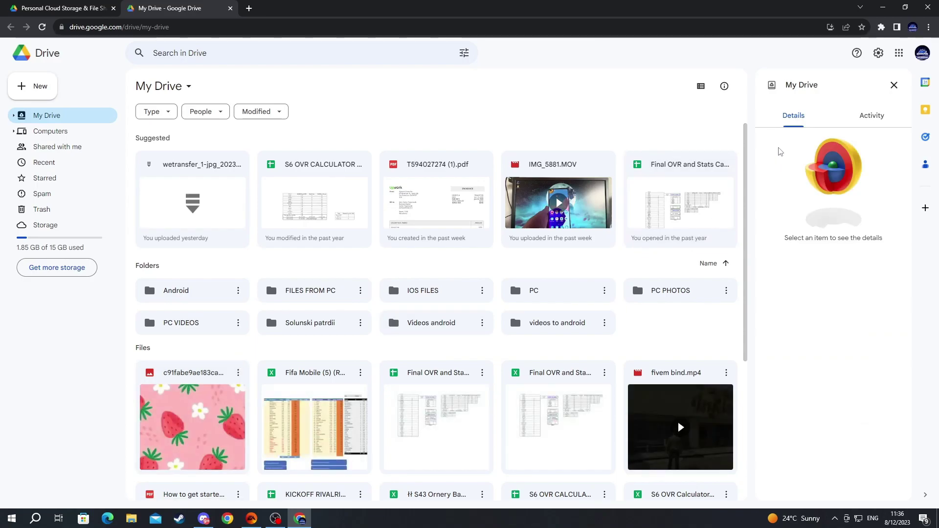
Go to Drive from the overview page and bring up the New create menu.
click(922, 52)
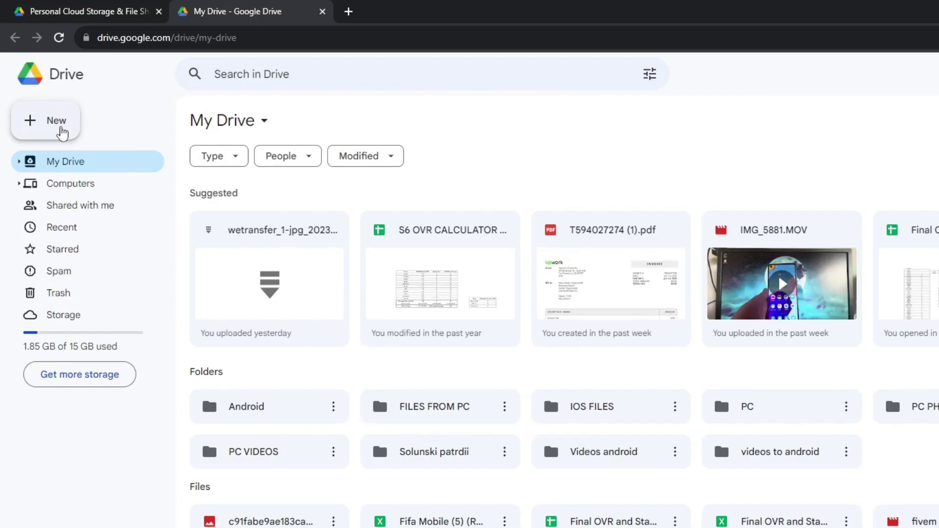
click(44, 92)
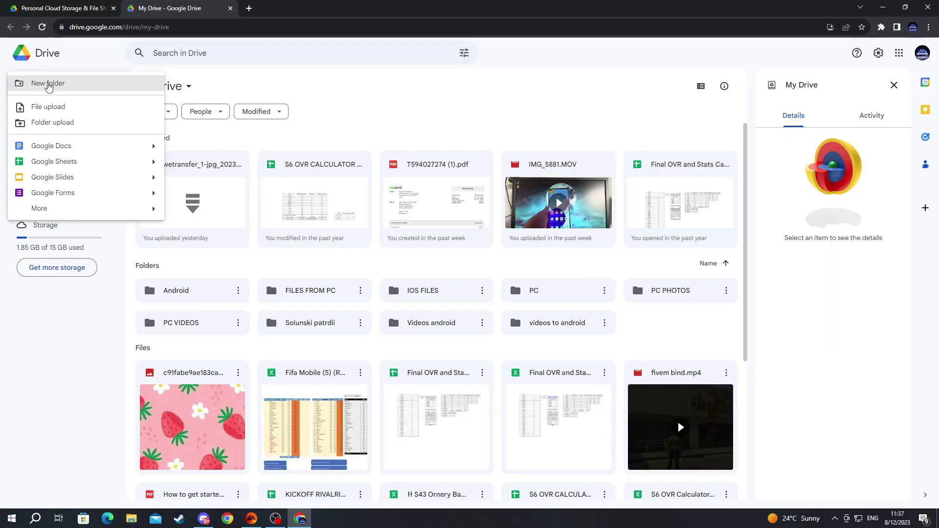
Create a new folder named 'PC FILES TO IOS' and open it.
click(65, 116)
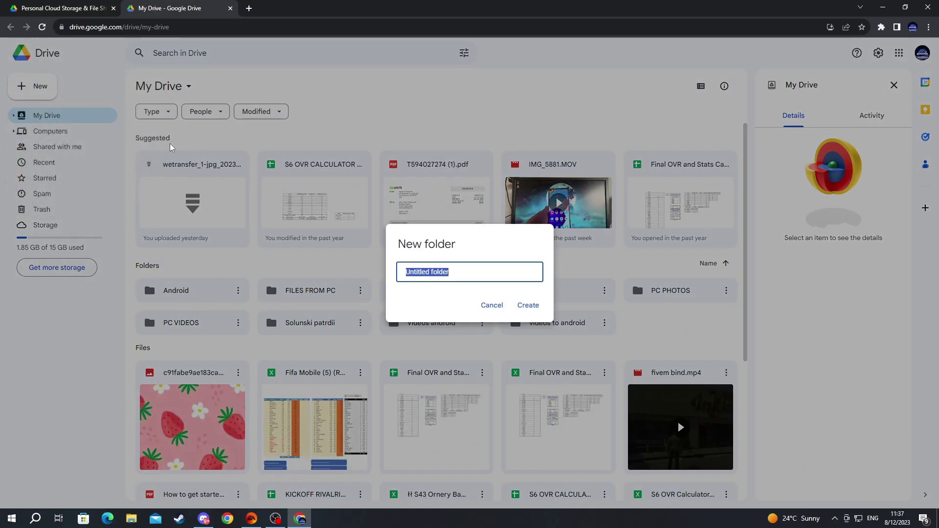
text(PC FILES TO IOS)
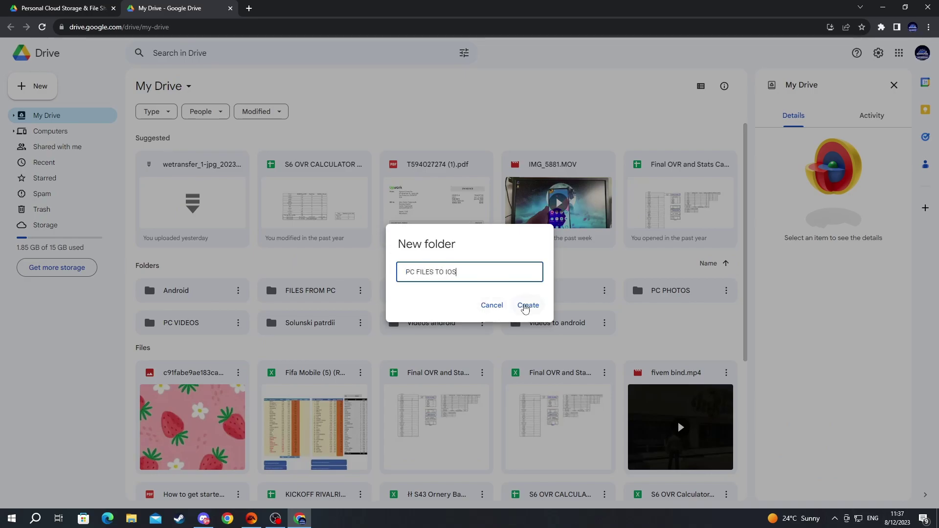
click(527, 305)
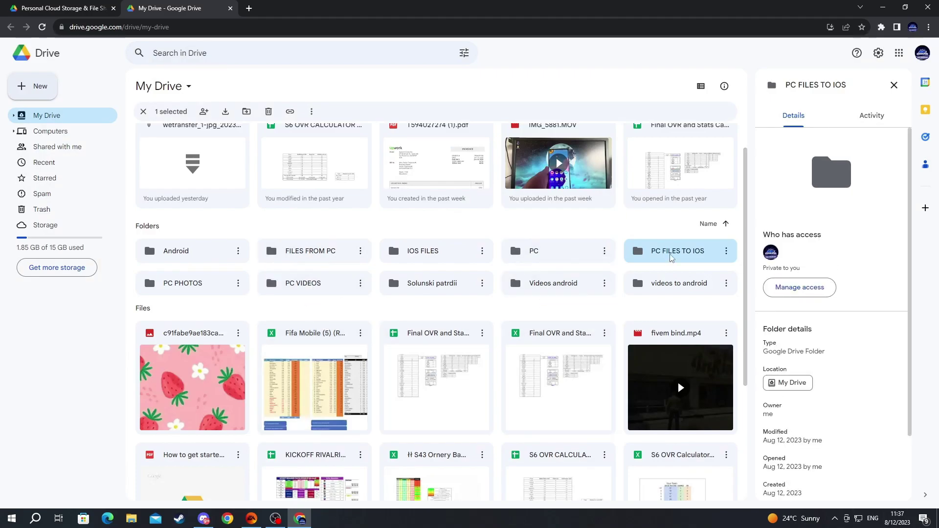
key(Return)
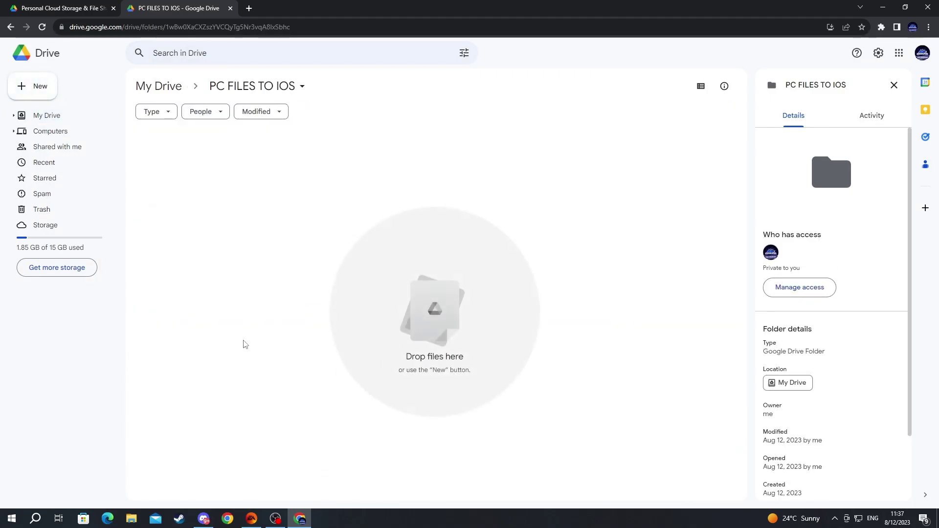
Start a file upload, browse the Downloads folder, then dismiss the file picker.
click(37, 87)
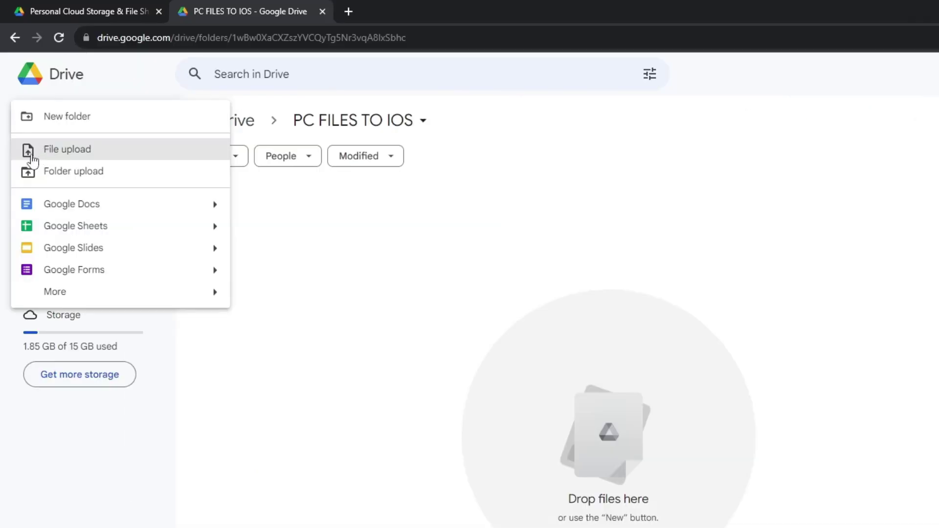
click(31, 156)
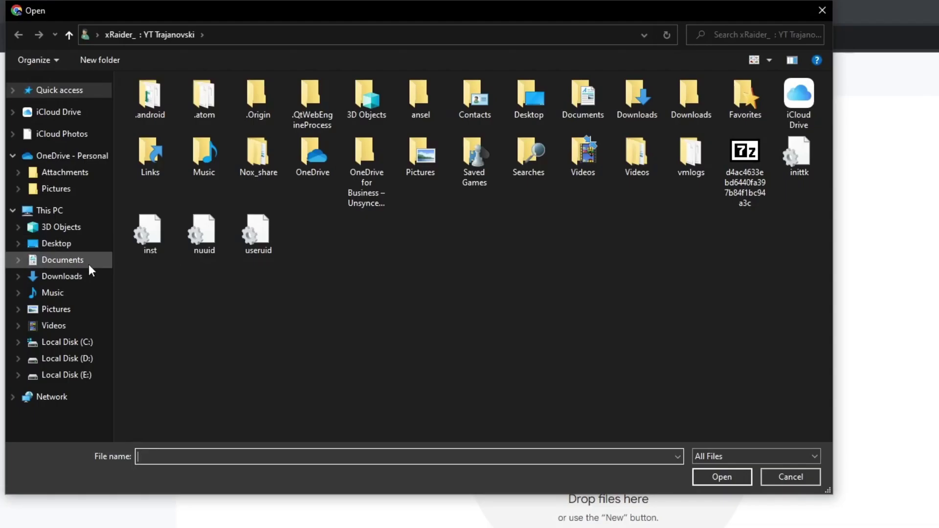
click(76, 276)
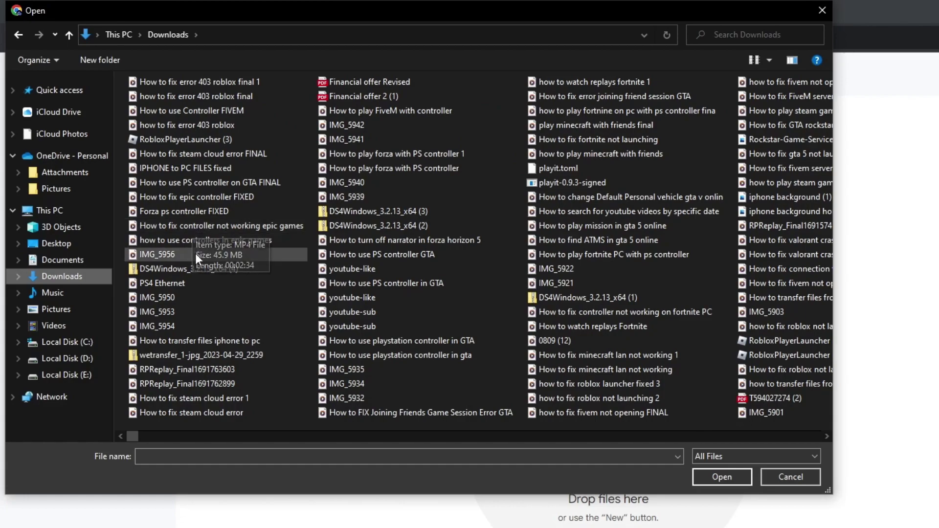
scroll(219, 280, down, 1)
scroll(209, 312, up, 1)
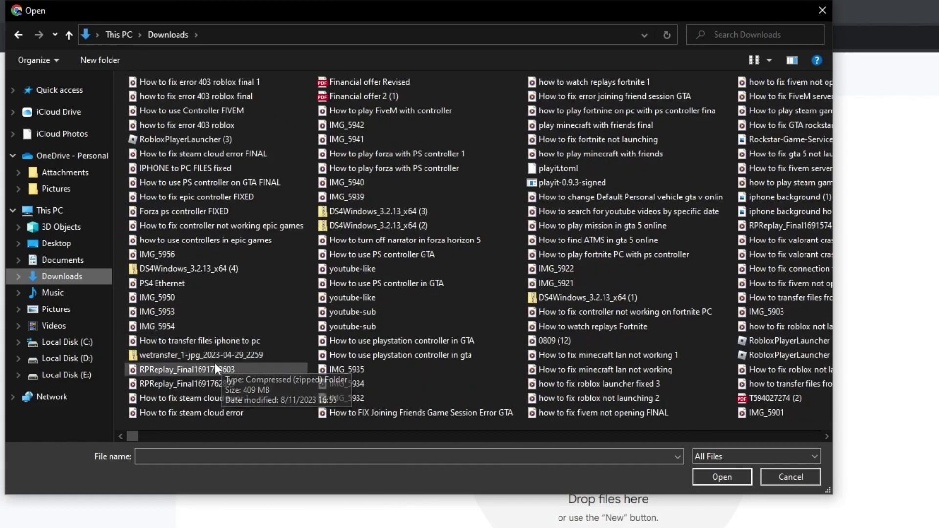
key(Escape)
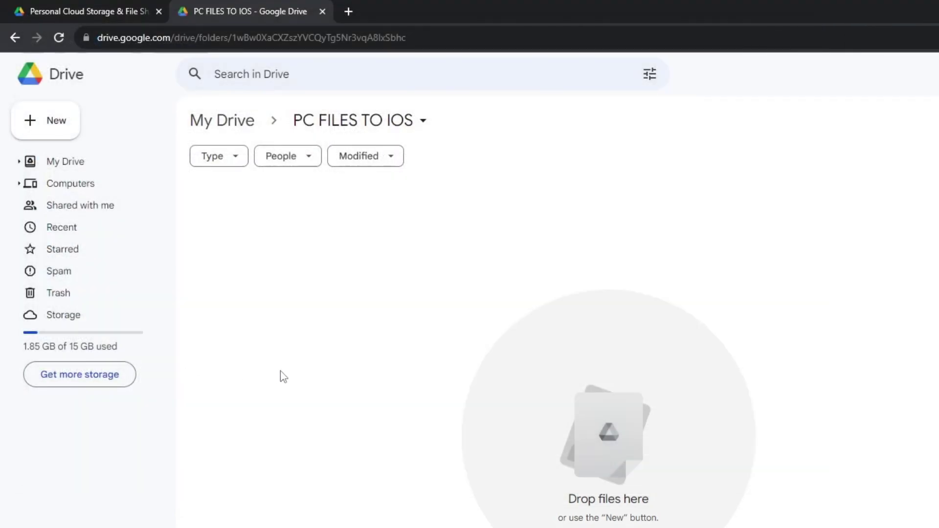
Select four Downloads files, including the error 403 roblox and FIVEM ones, then cancel the upload.
click(46, 121)
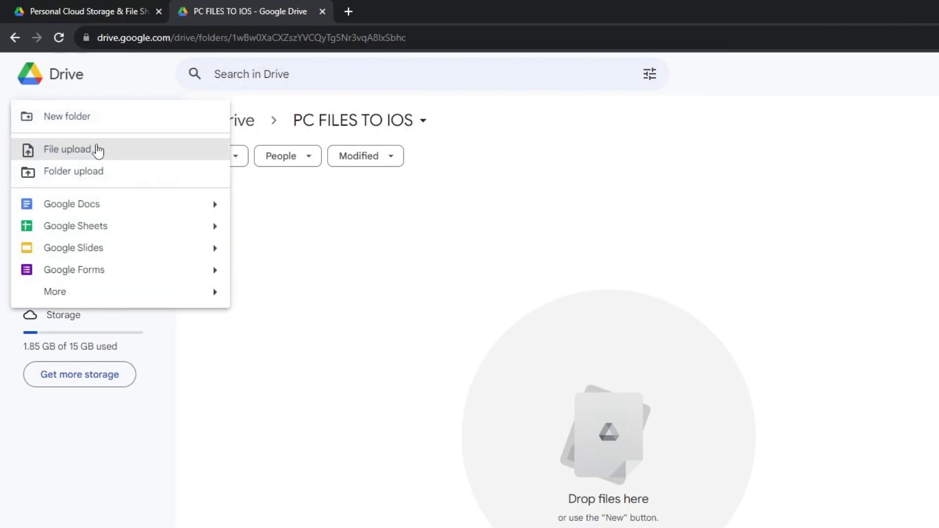
click(84, 150)
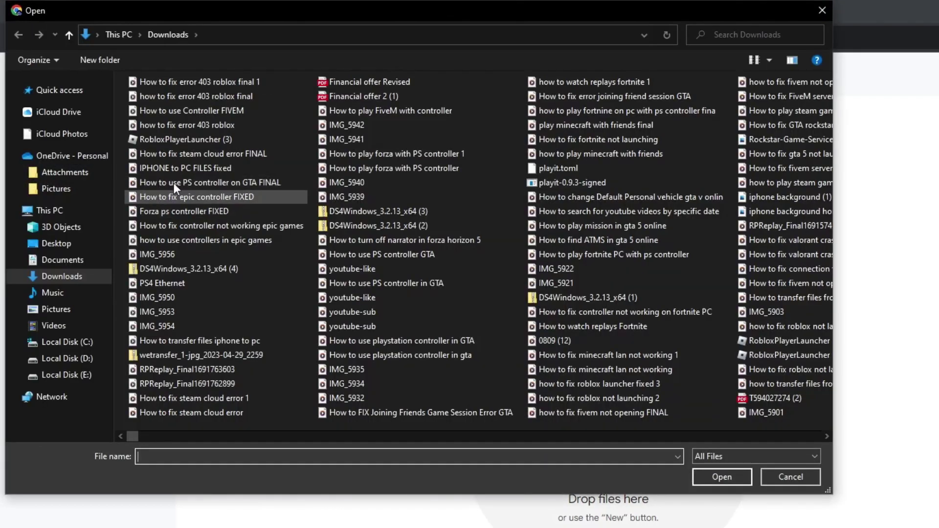
click(173, 98)
ctrl+click(171, 113)
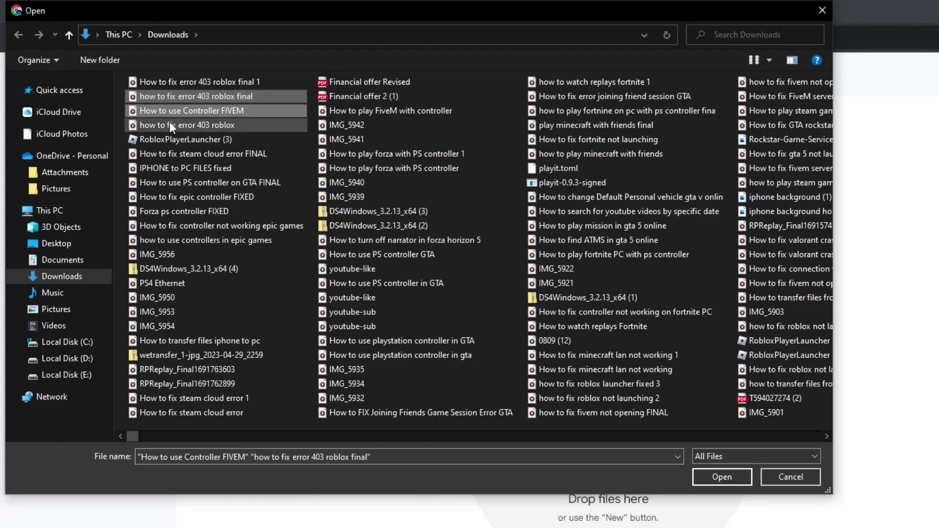
ctrl+click(168, 126)
ctrl+click(169, 168)
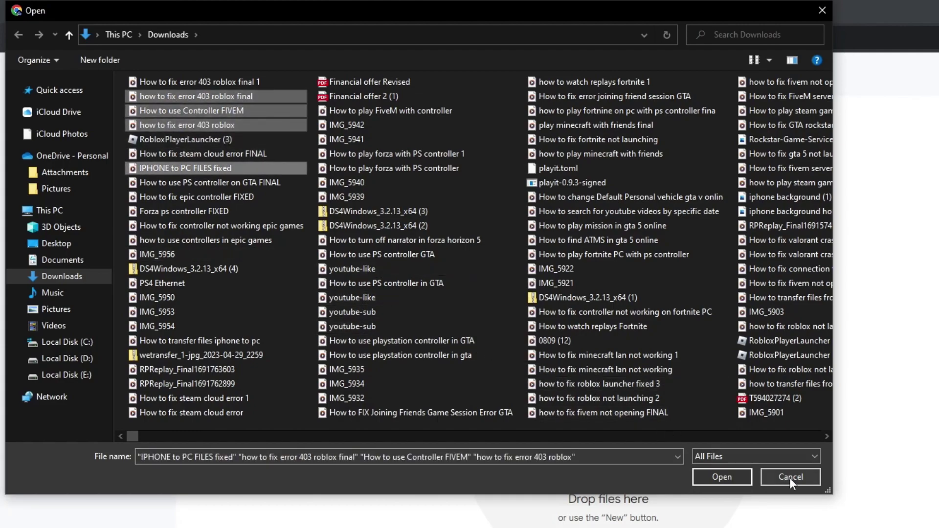
click(775, 479)
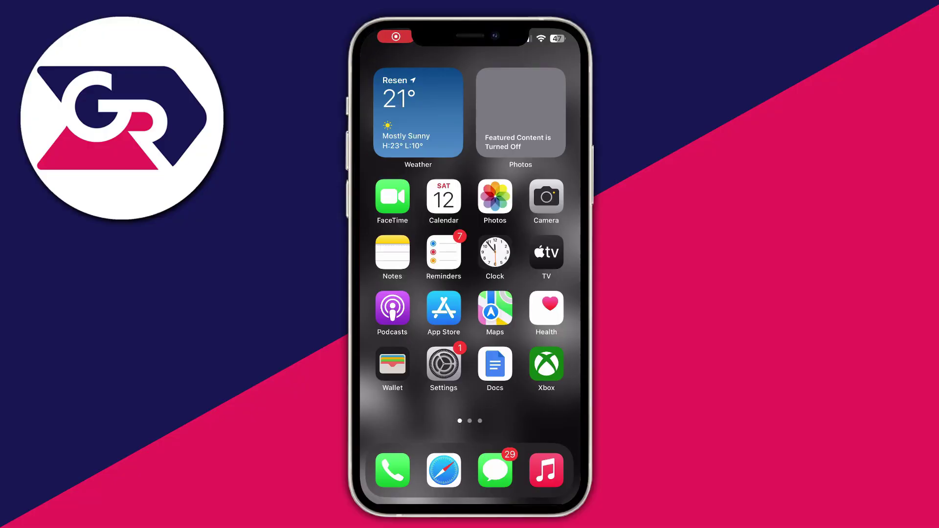
Search the iPhone App Store for 'google drive' and open the Google Drive – online backup page.
click(443, 308)
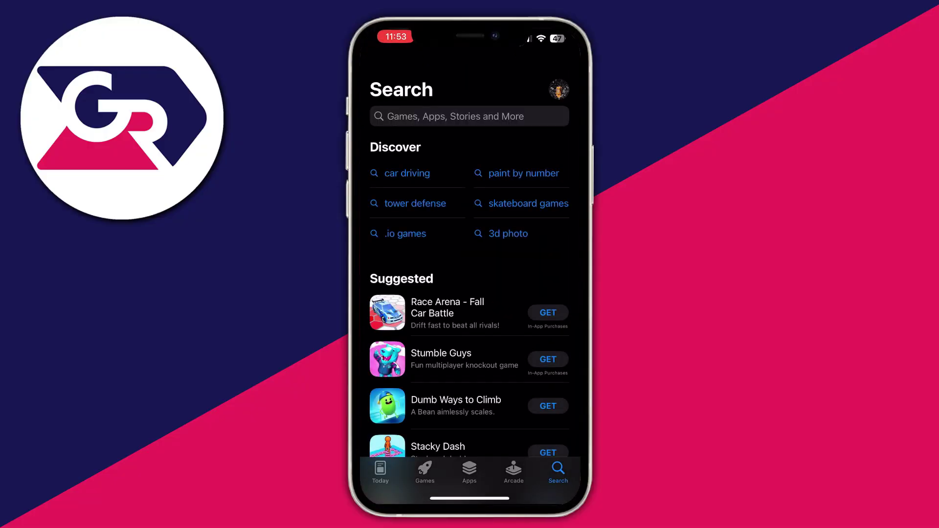
click(469, 116)
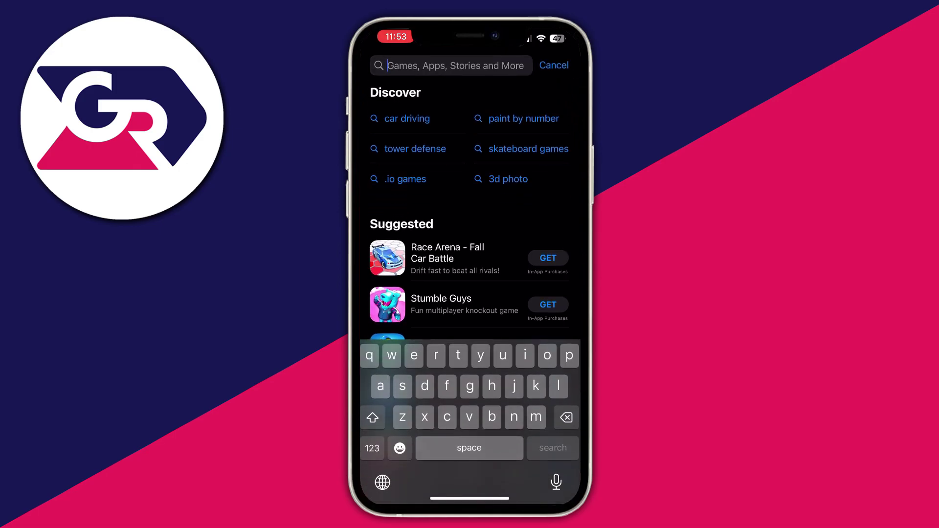
text(google drive)
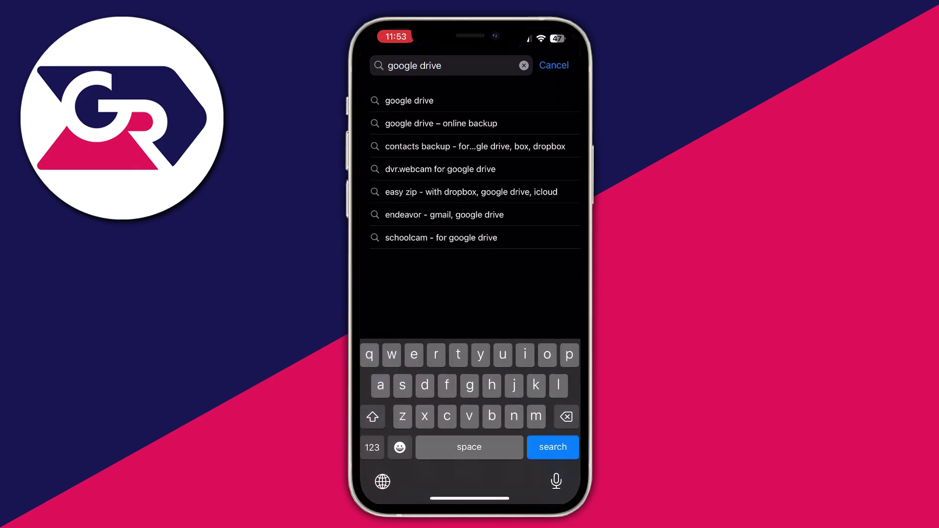
key(Return)
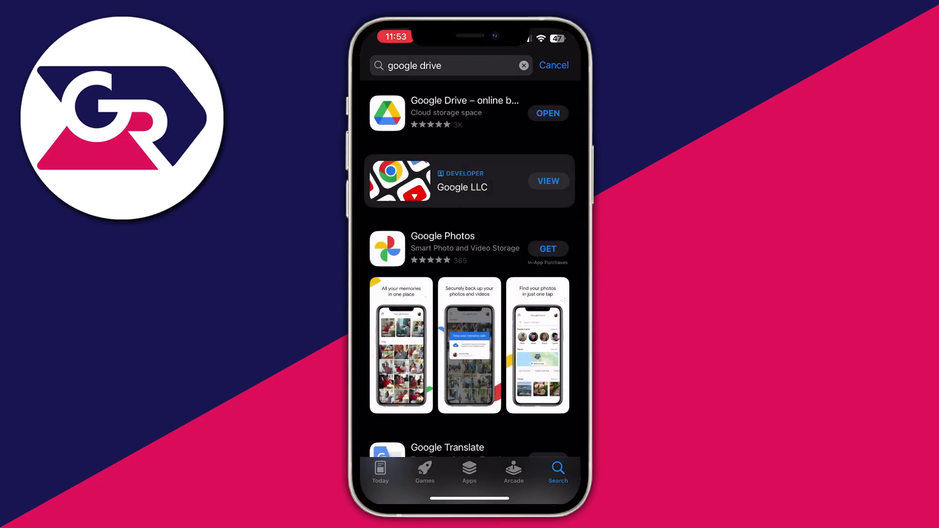
click(464, 113)
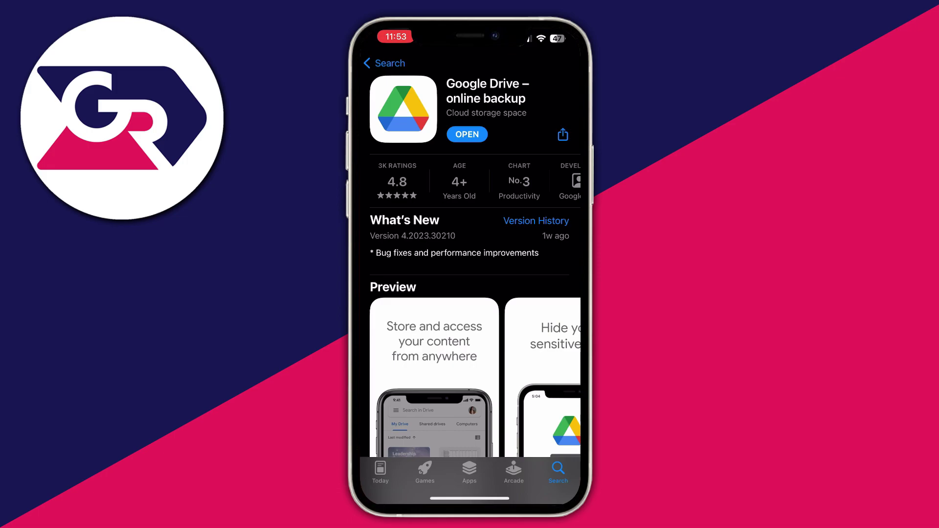
Find Drive through the App Library search, launch it, and show the account switcher.
drag(469, 498, 482, 391)
drag(533, 303, 416, 303)
drag(533, 304, 417, 303)
drag(547, 245, 381, 245)
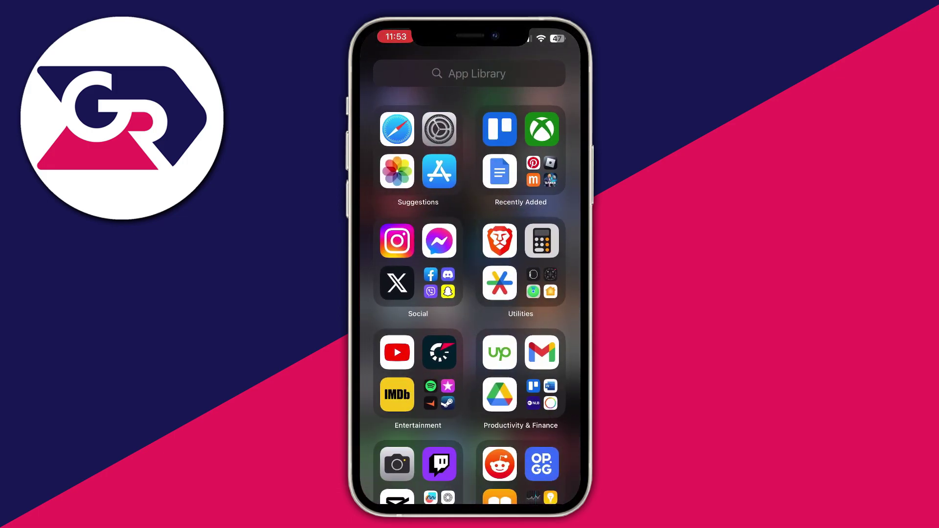
click(469, 74)
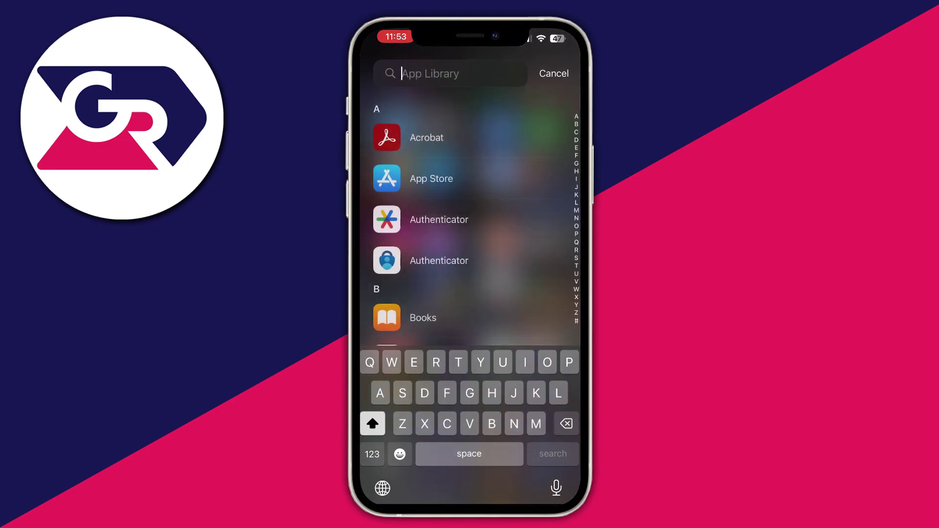
text(Drive)
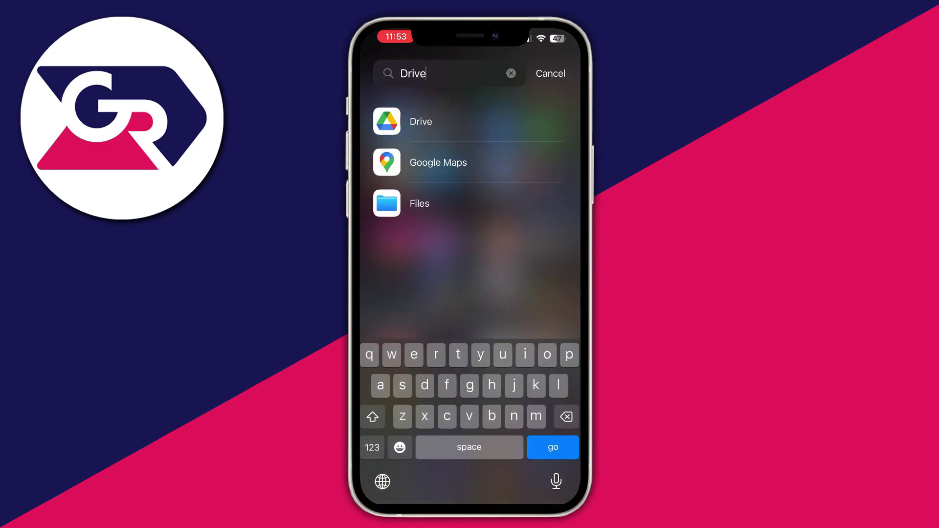
click(386, 121)
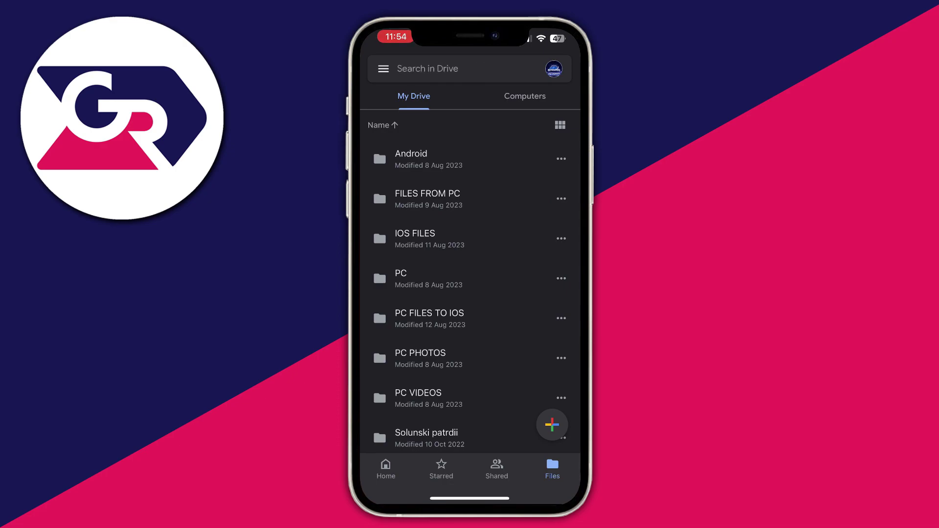
click(553, 68)
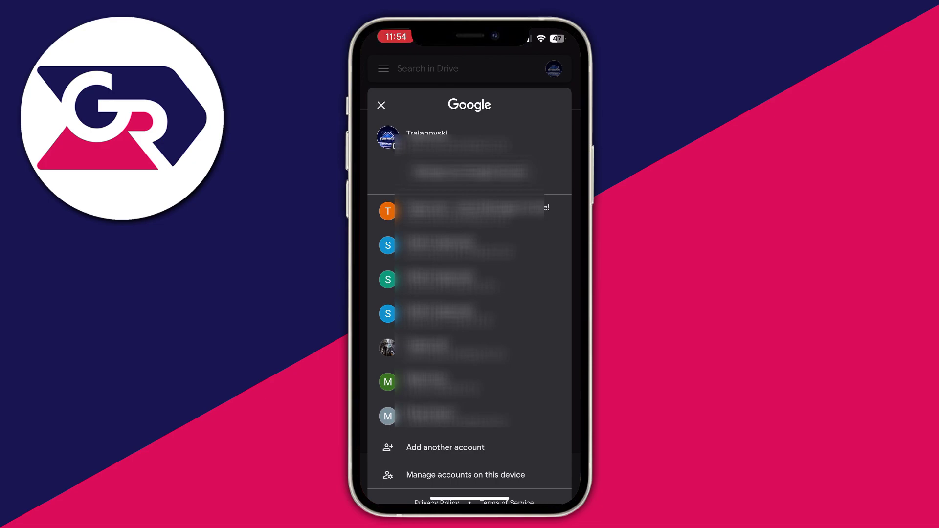
click(381, 105)
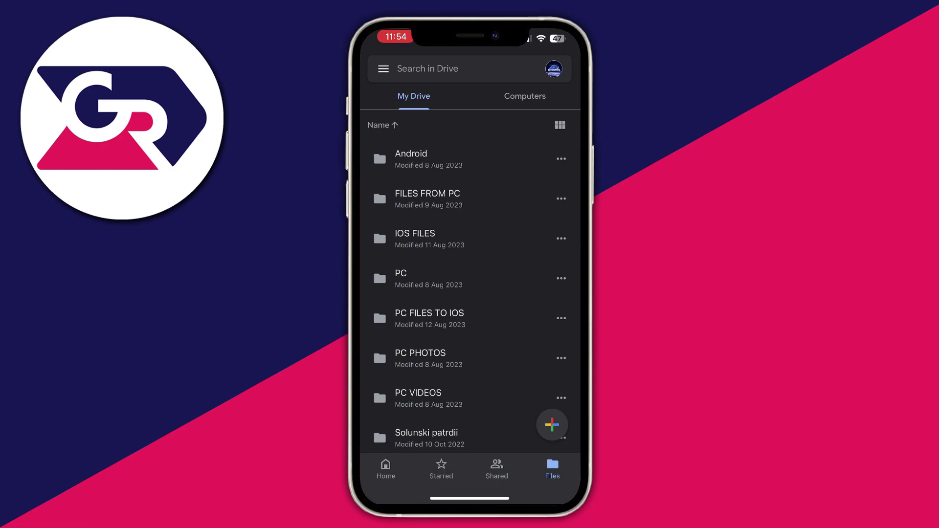
scroll(470, 281, up, 3)
scroll(470, 281, down, 2)
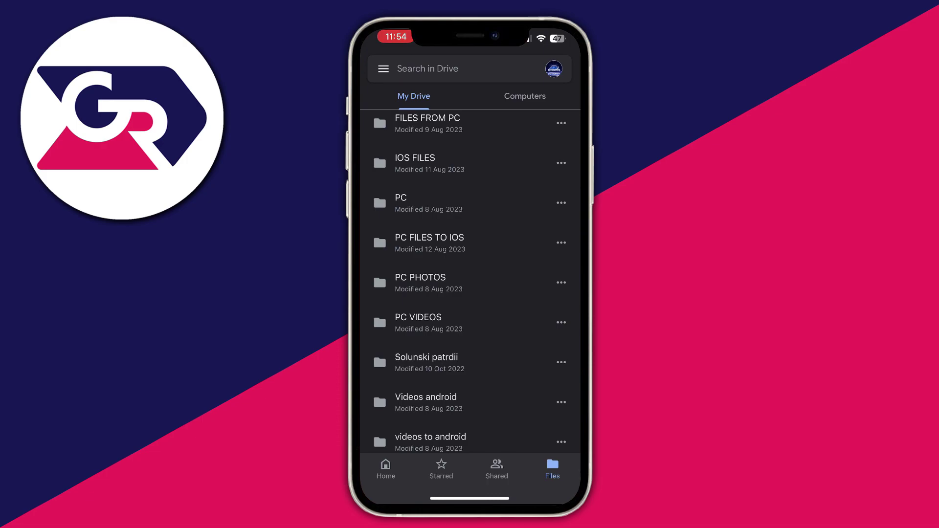
In PC FILES TO IOS, export the wetransfer zip with Open in and choose Save to Files.
click(429, 242)
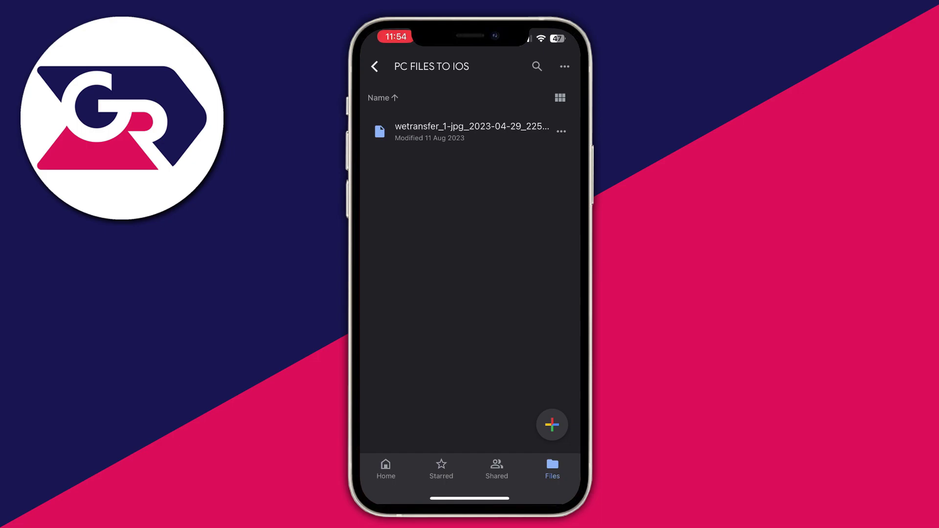
click(470, 132)
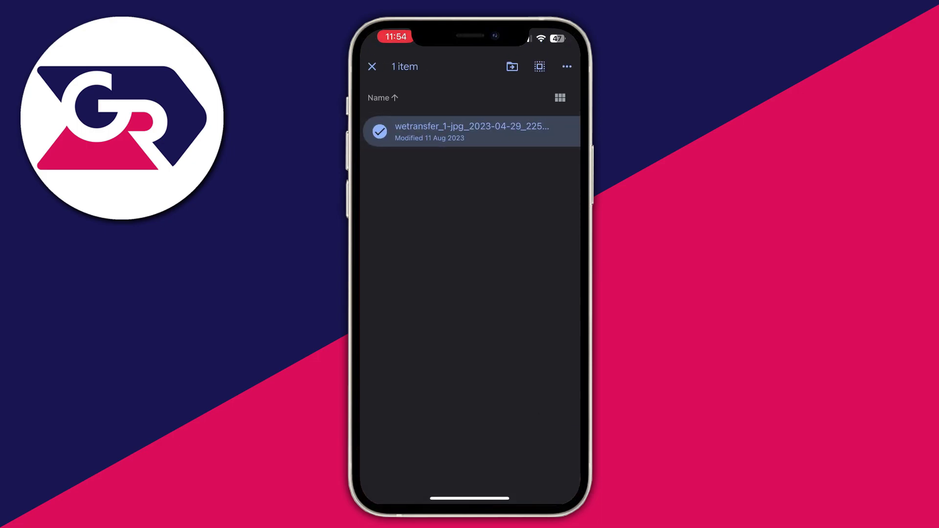
click(372, 66)
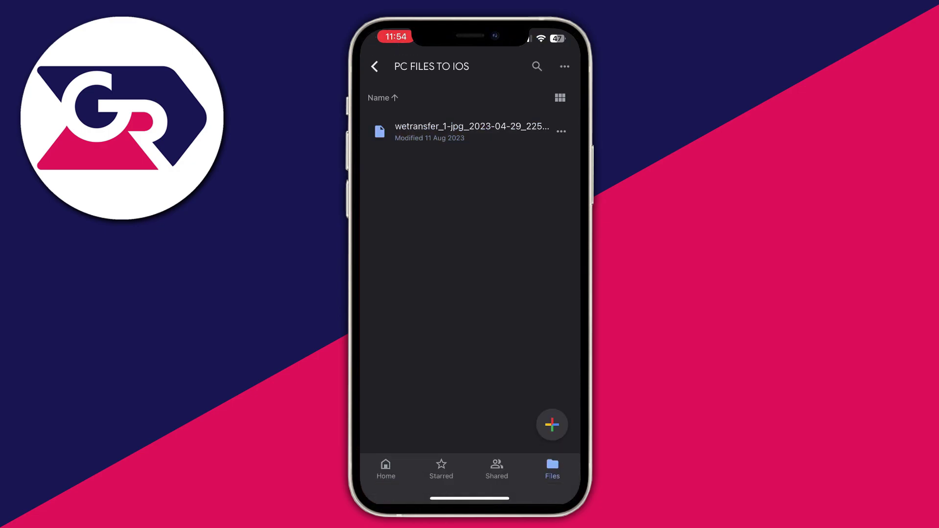
click(560, 131)
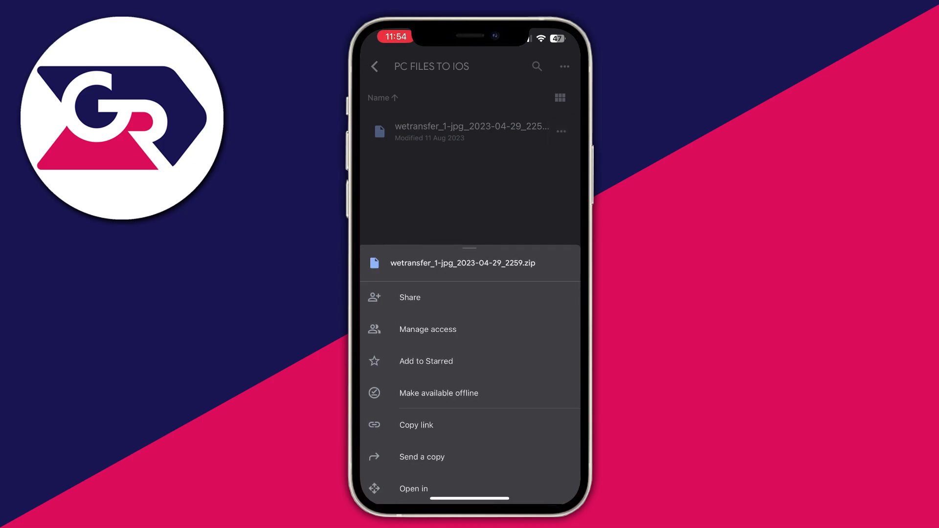
scroll(470, 360, down, 4)
click(414, 345)
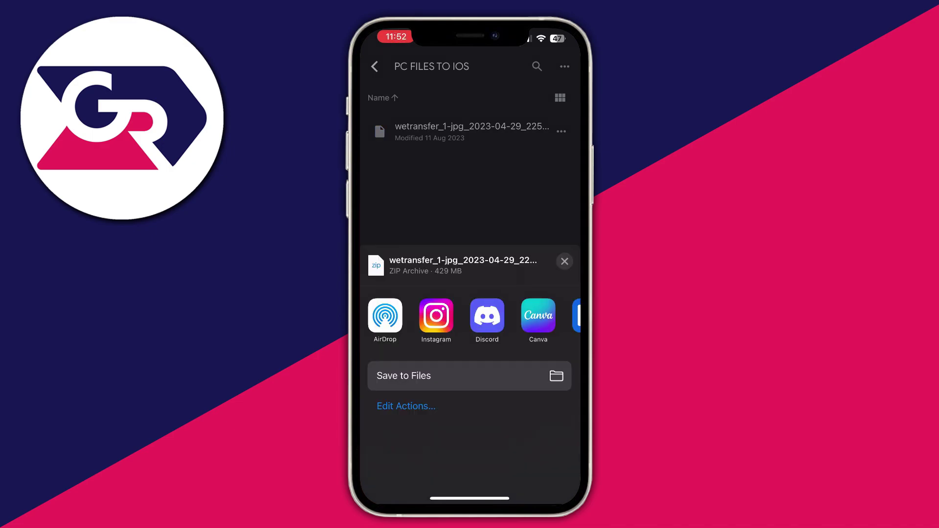
click(470, 375)
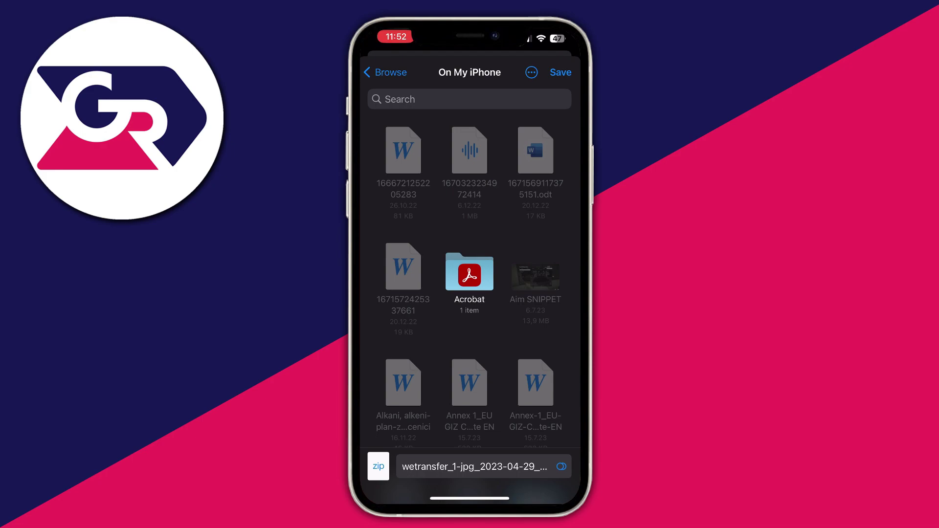
Choose On My iPhone as the destination and save the wetransfer zip there.
scroll(469, 284, down, 2)
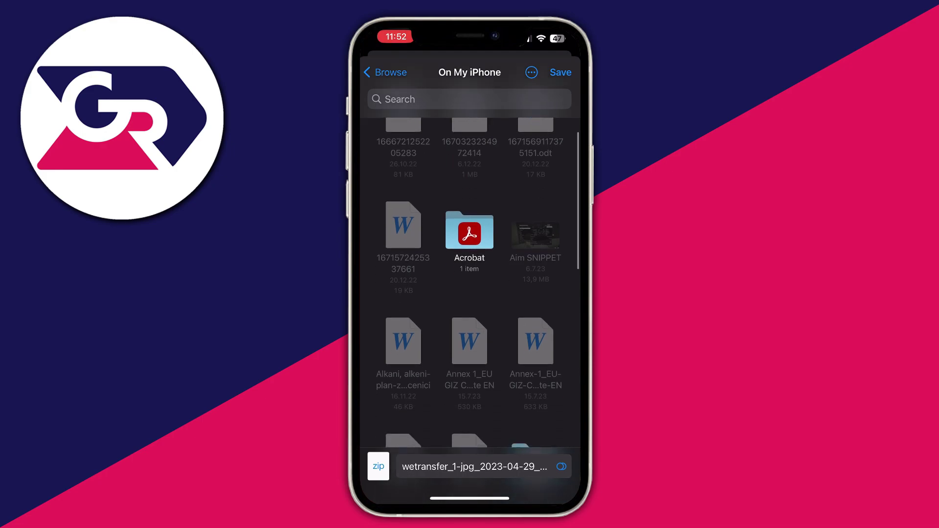
click(386, 72)
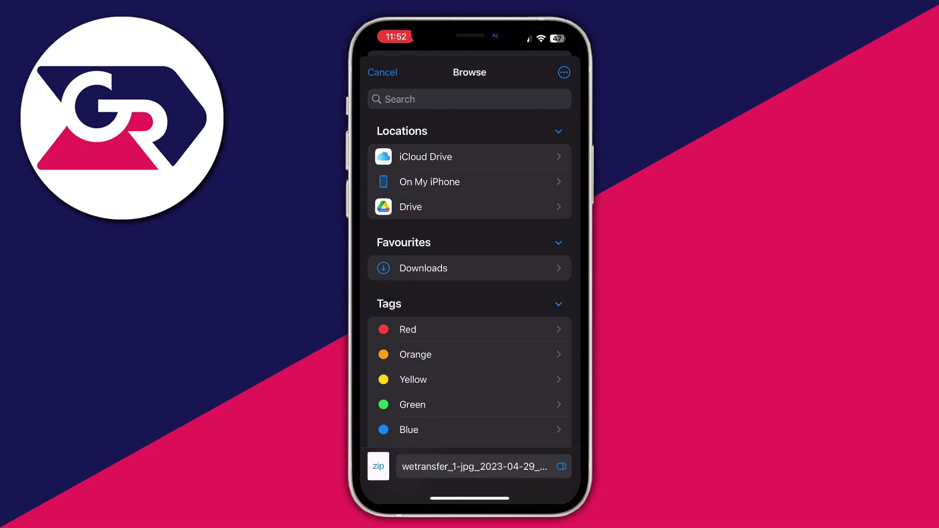
click(430, 182)
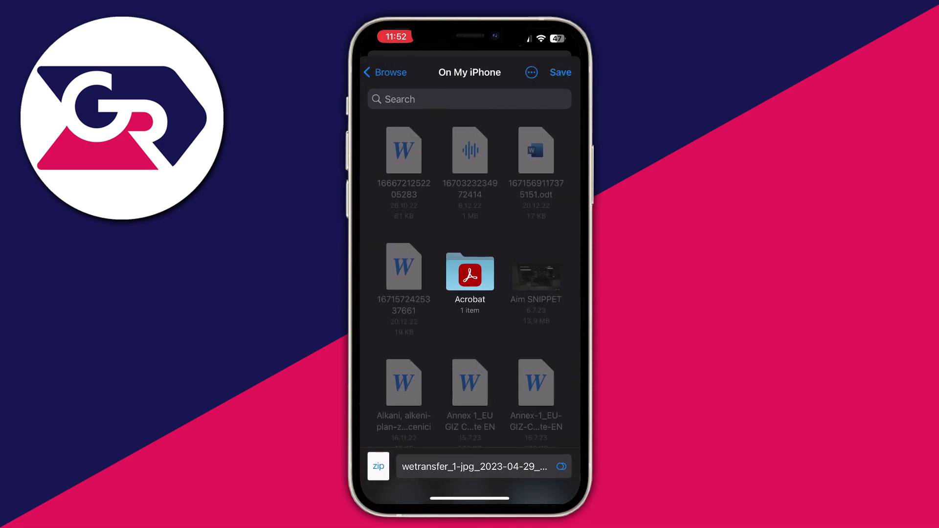
click(560, 73)
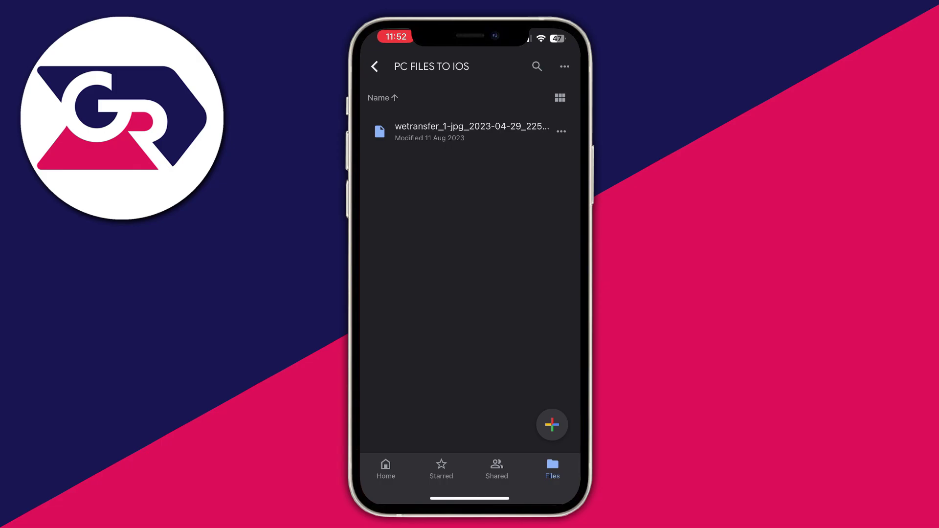
Launch the Files app from the App Library to see the 429 MB wetransfer zip in Recents.
drag(470, 498, 479, 381)
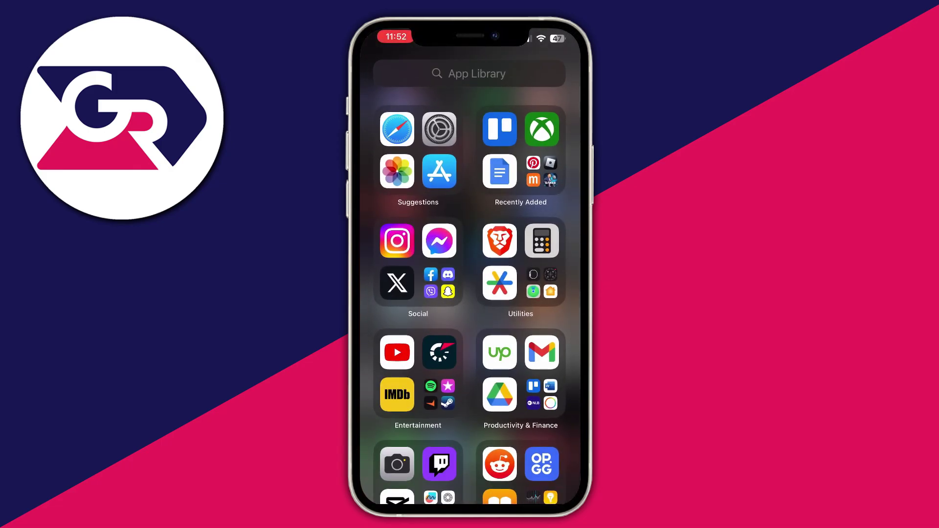
click(469, 74)
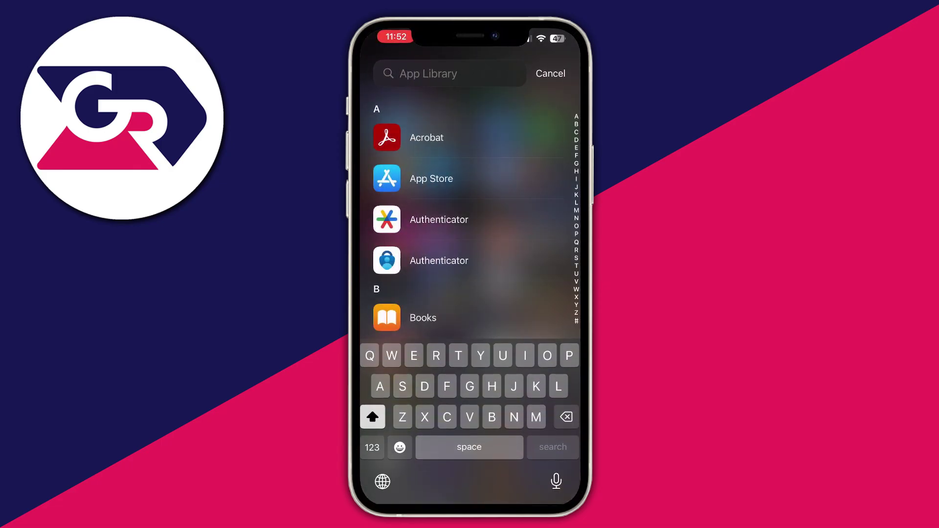
text(Files)
click(387, 121)
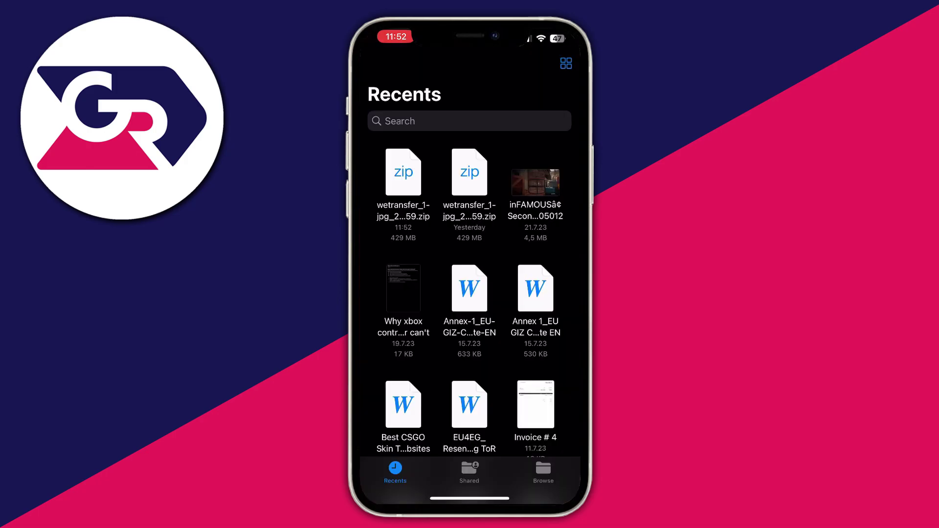